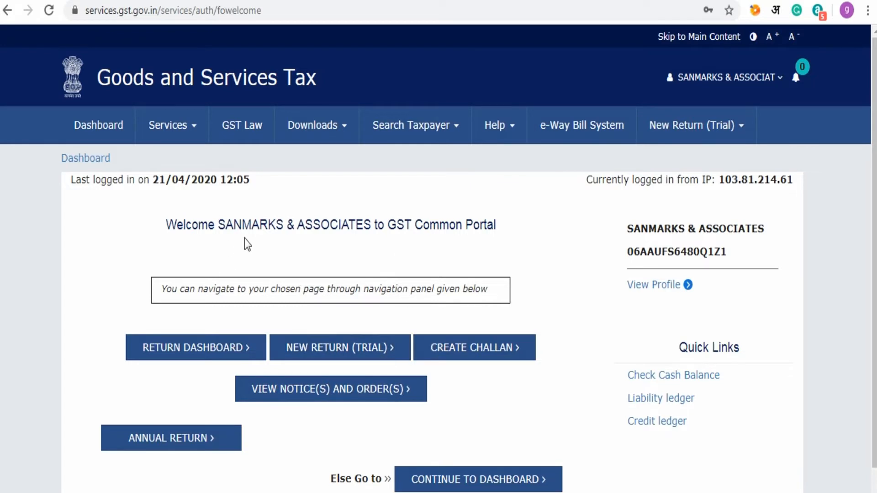
- Open the Electronic Cash Ledger (45,593.00 balance) and start filing GST PMT-09 for transfer
click(176, 125)
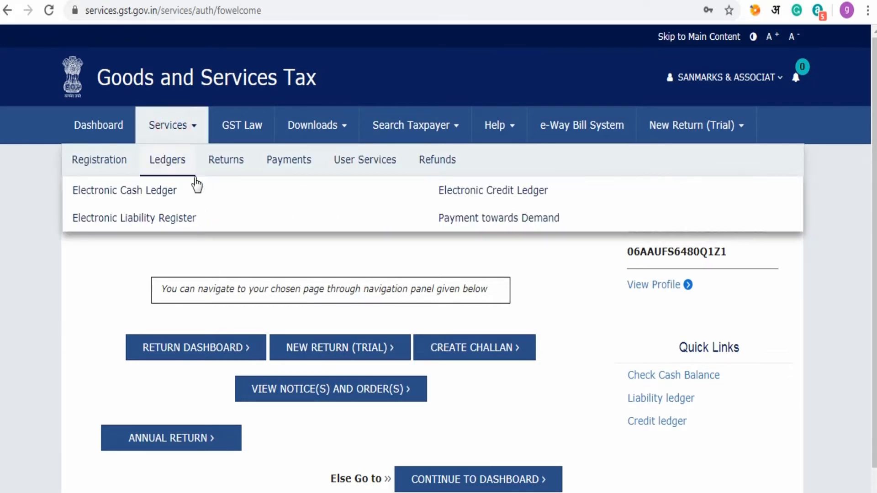
mouse_move(235, 170)
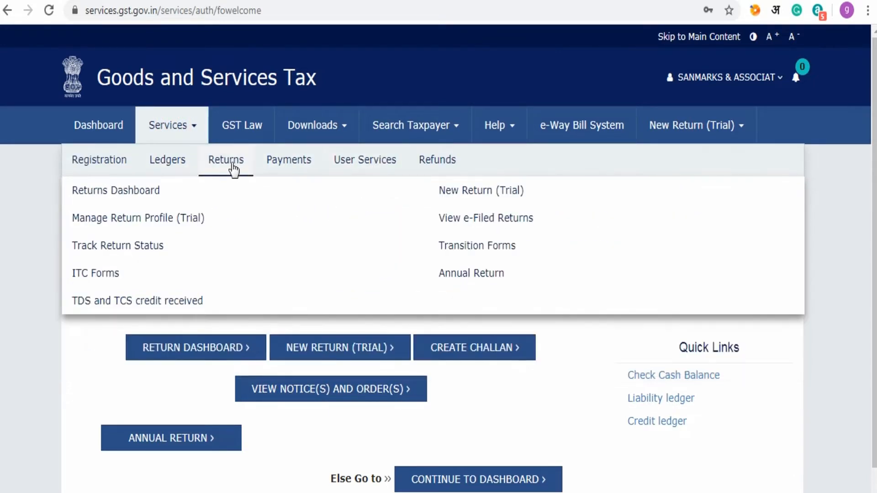
mouse_move(172, 167)
click(169, 195)
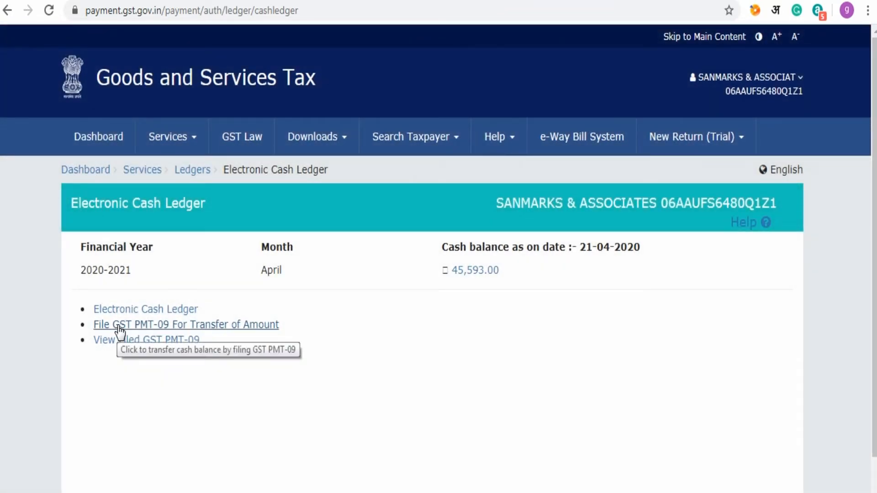
click(119, 326)
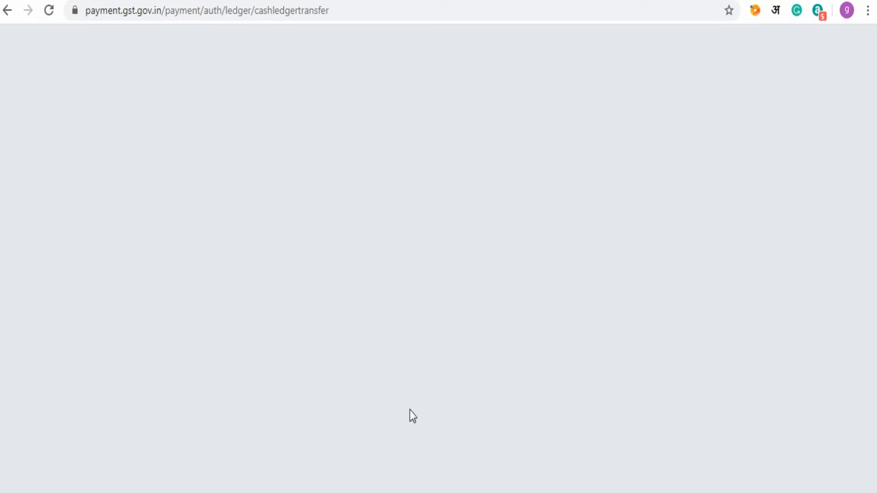
- Scroll down the PMT-09 page past the balance tables to the empty Add record form
scroll(415, 335, down, 2)
scroll(415, 336, down, 4)
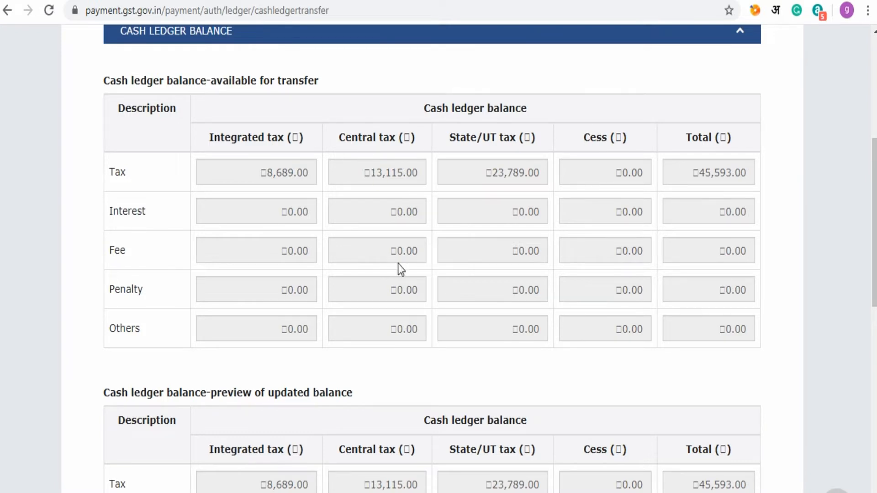
scroll(406, 323, down, 5)
scroll(406, 331, down, 8)
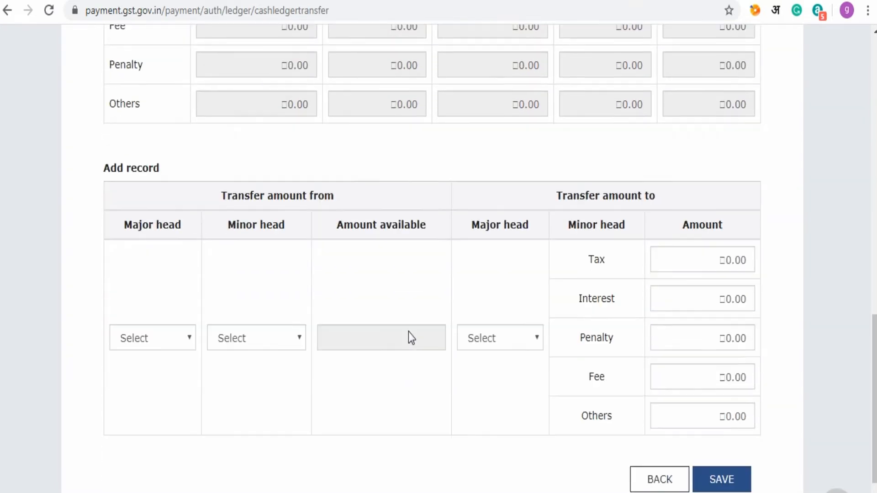
- Set the transfer source to Major head SGST, Minor head Tax
click(189, 261)
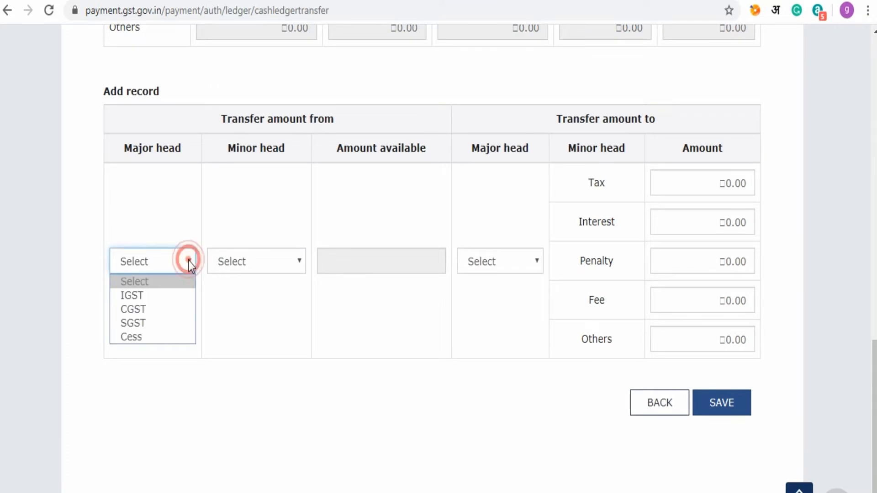
click(154, 321)
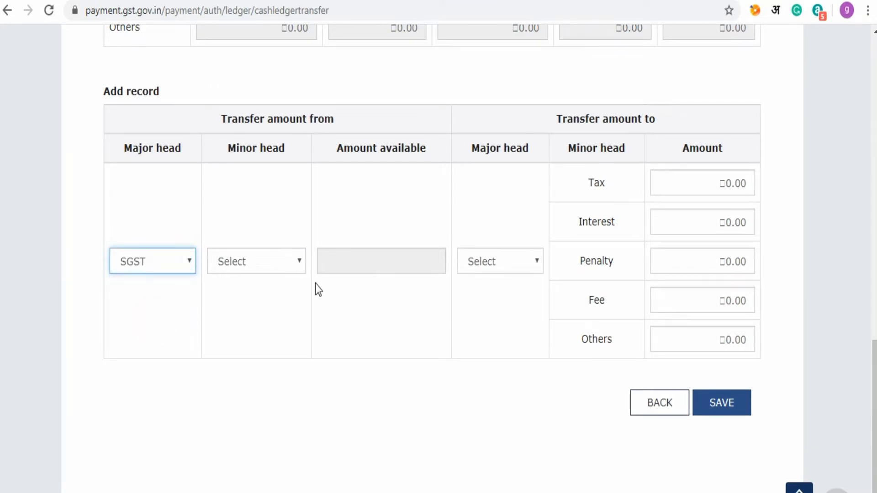
click(303, 262)
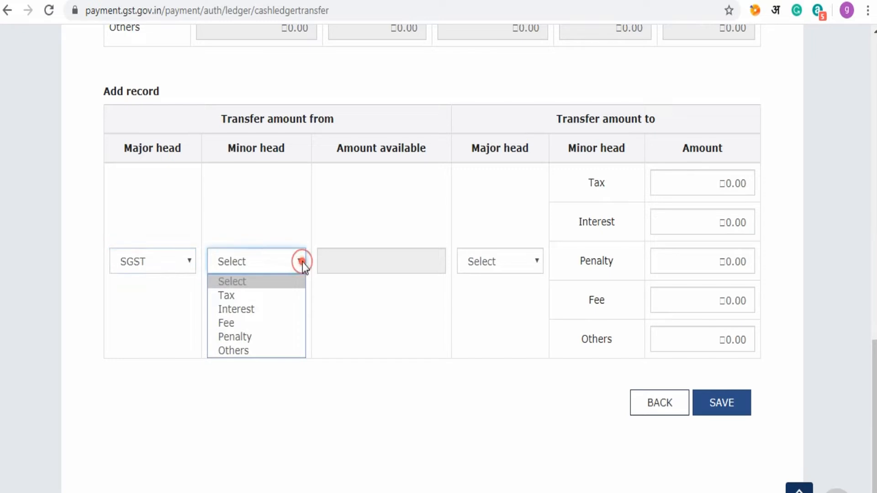
click(271, 297)
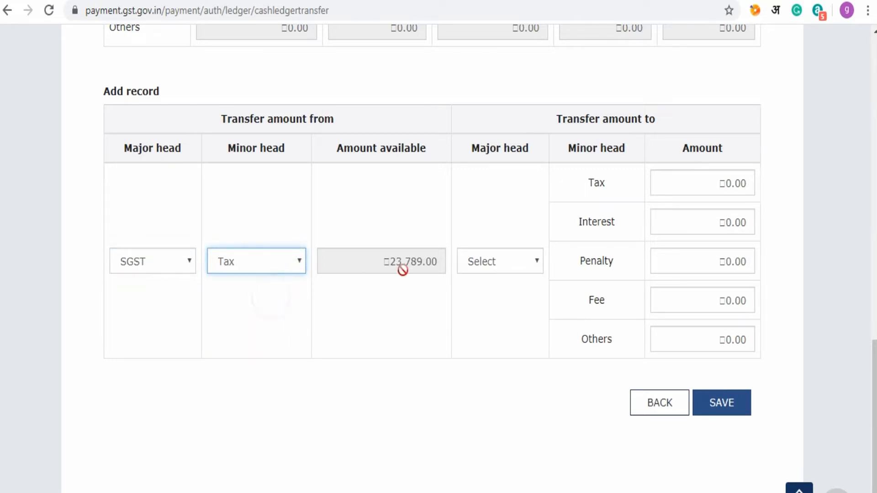
click(397, 261)
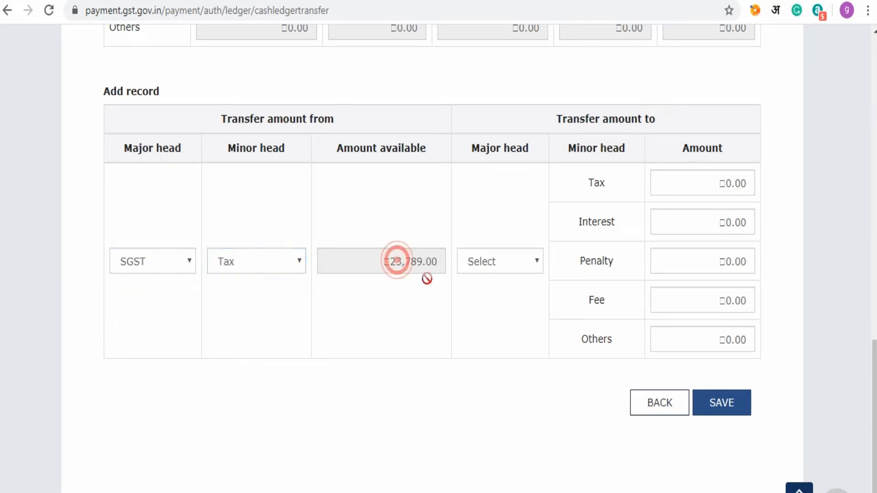
- Choose CGST as the receiving head and enter 1000 as the Tax amount
click(536, 261)
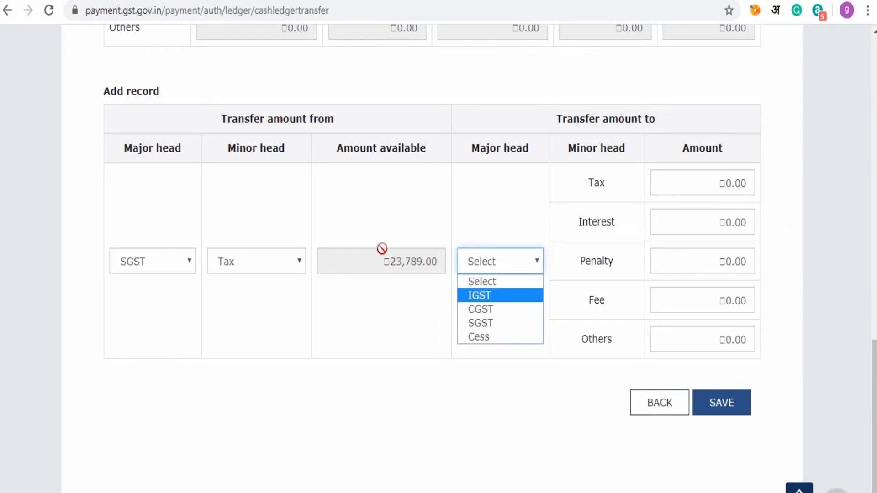
click(383, 264)
click(535, 258)
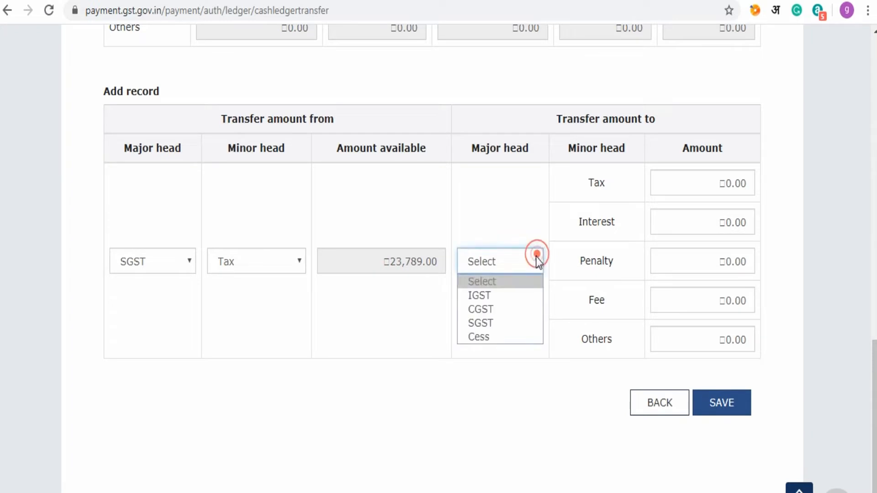
click(504, 309)
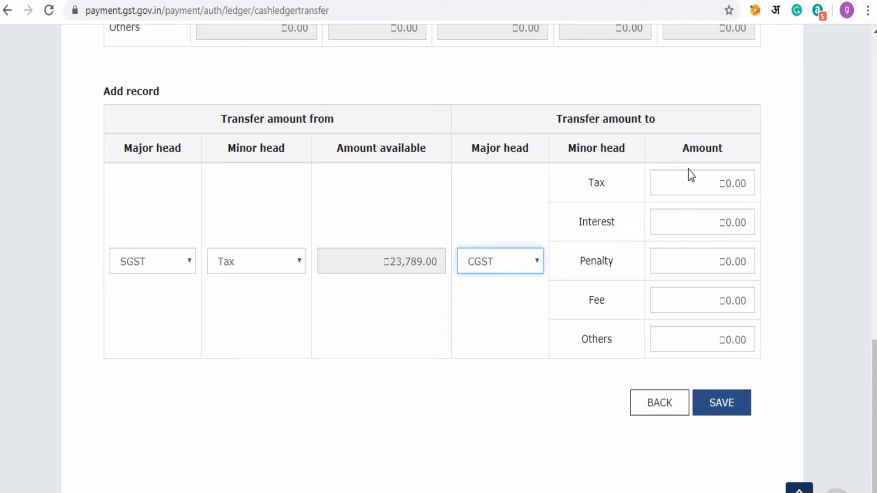
click(685, 187)
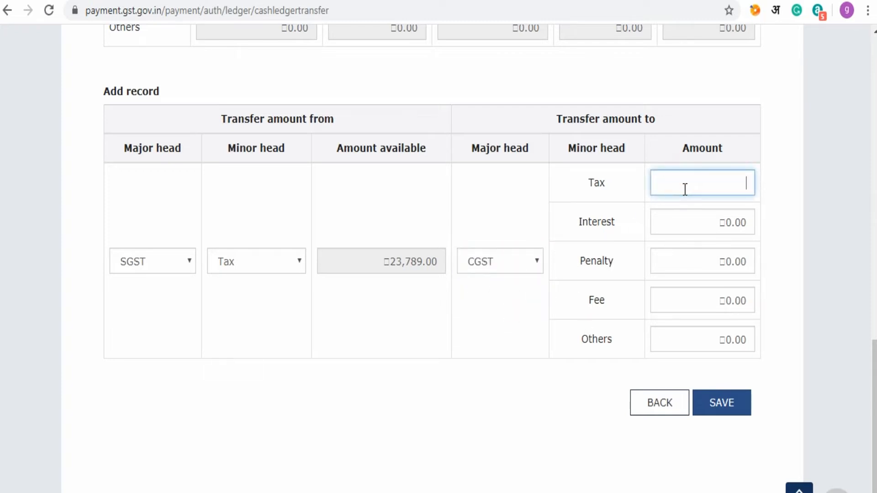
text(1000)
click(450, 359)
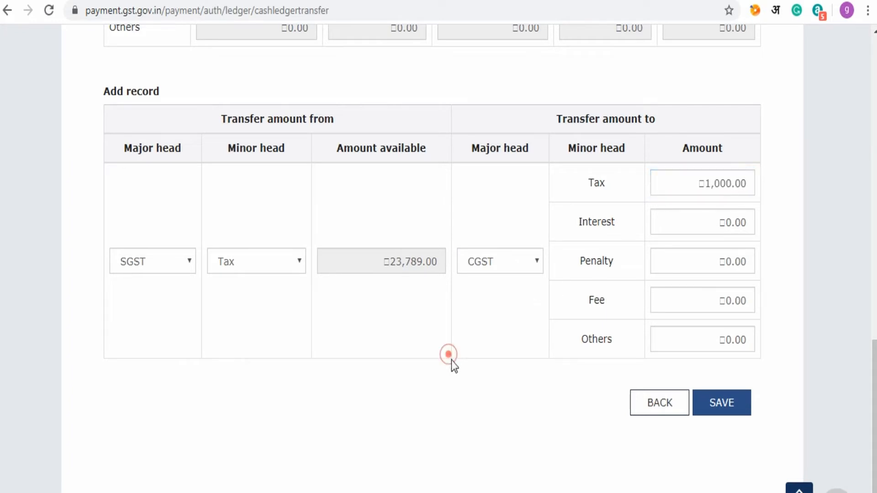
scroll(453, 370, up, 15)
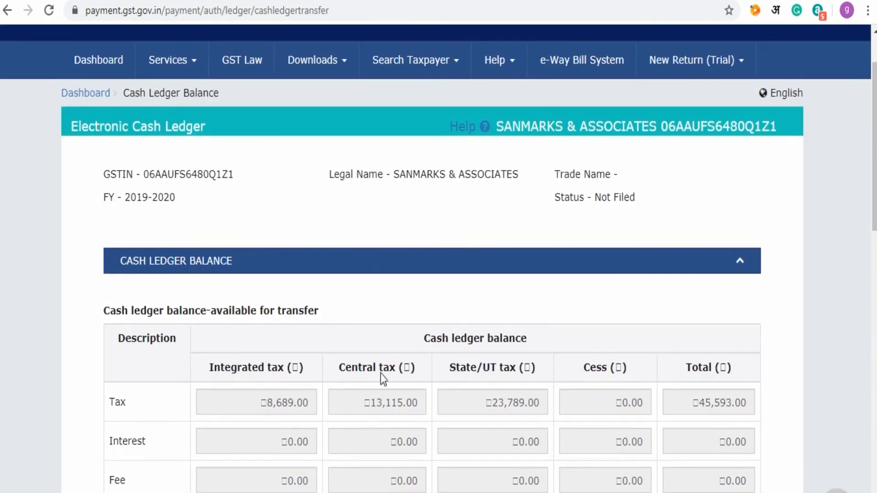
- Save the 1,000.00 SGST-to-CGST record, confirming YES, and view it under Processed records
scroll(383, 393, down, 3)
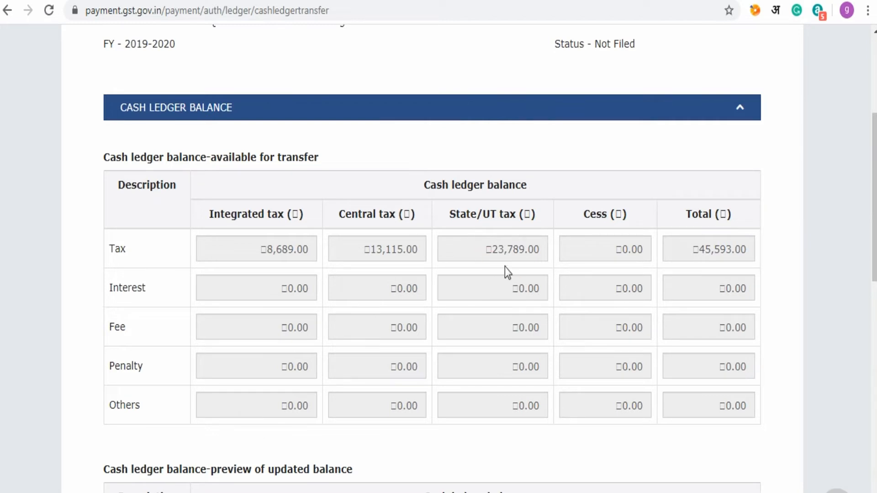
scroll(505, 308, down, 3)
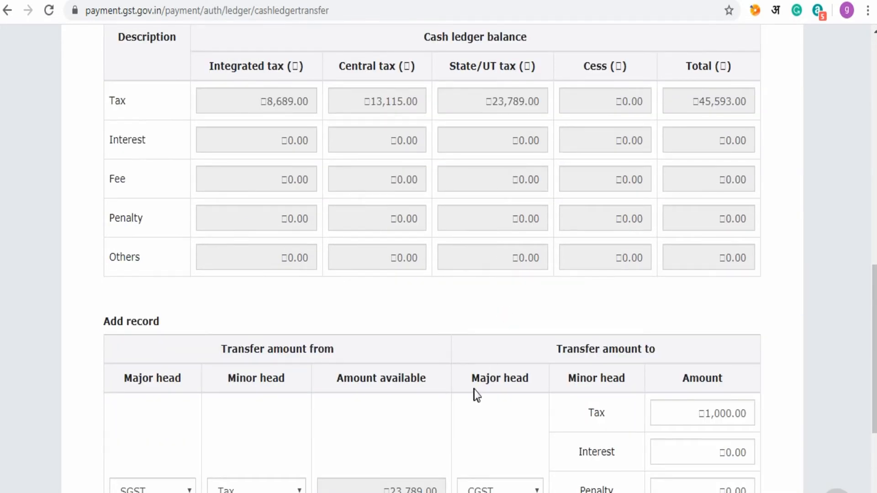
scroll(475, 396, down, 3)
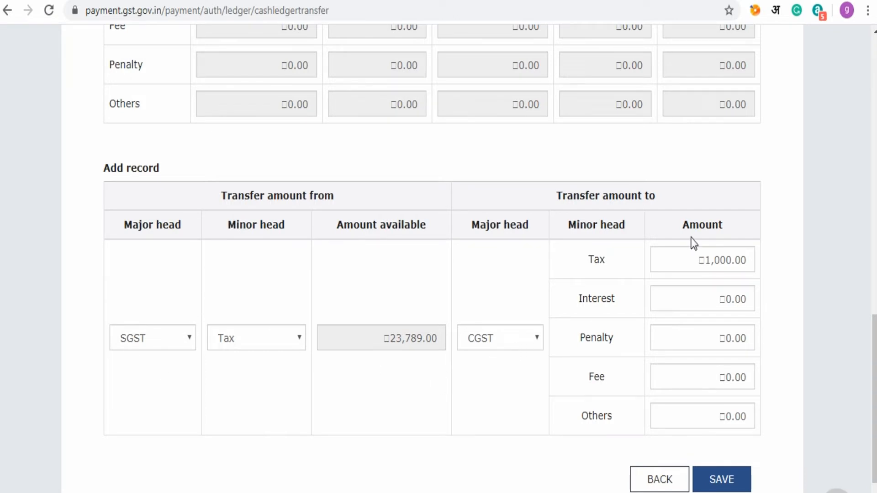
scroll(592, 450, down, 2)
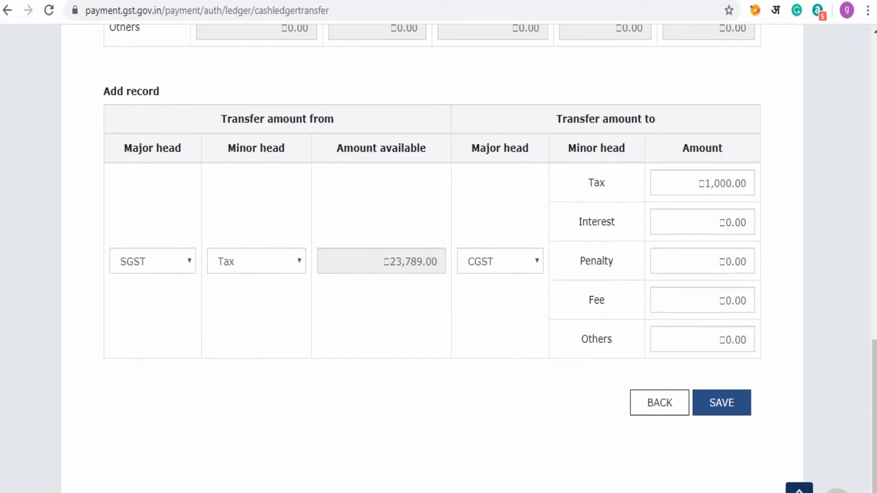
click(727, 406)
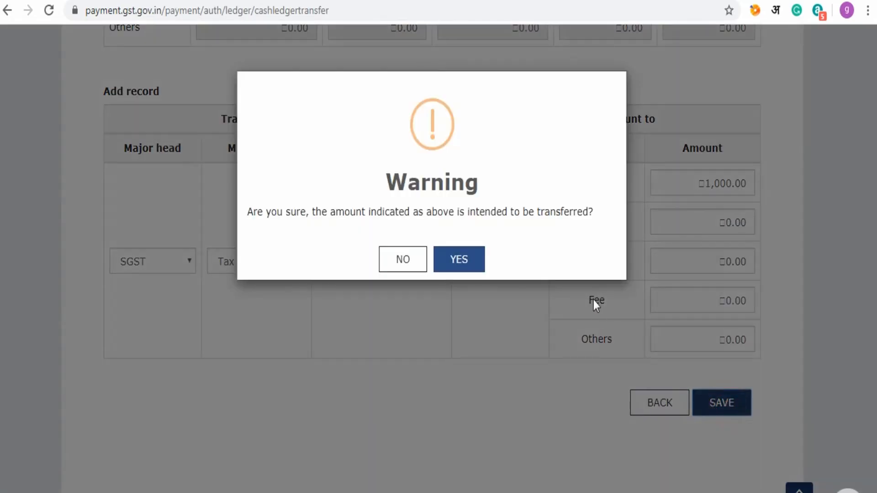
click(462, 262)
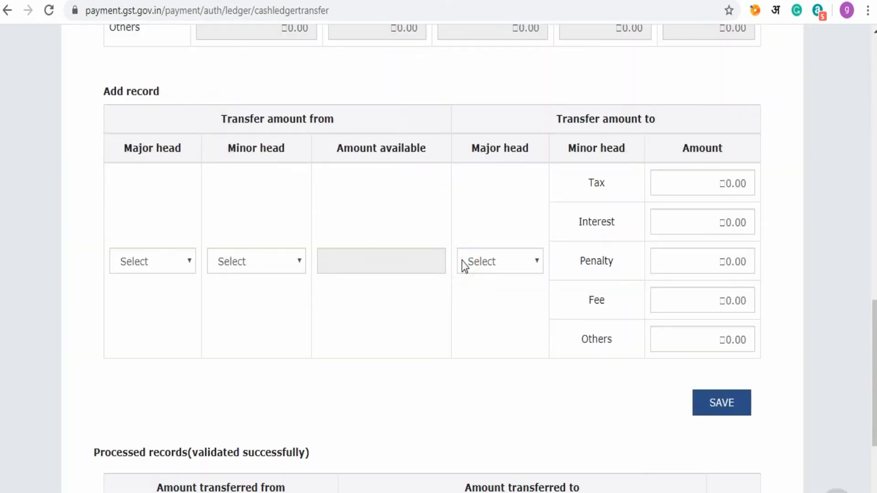
scroll(462, 261, down, 5)
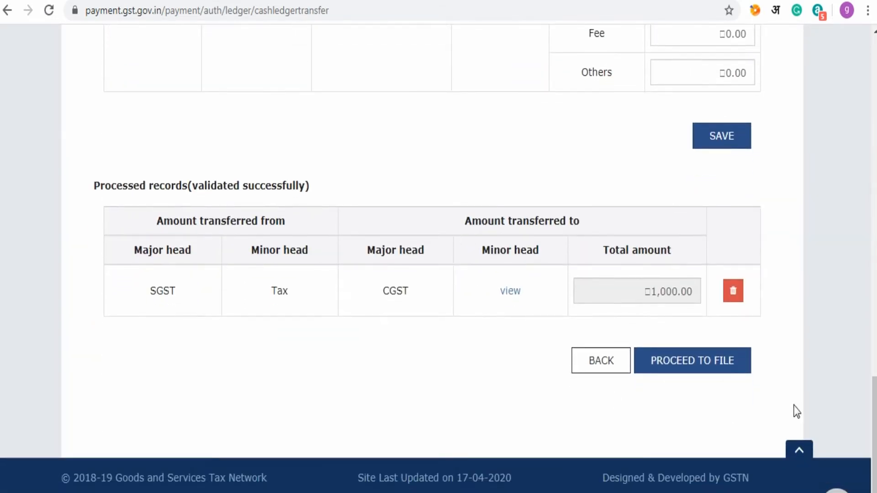
- Proceed to file the saved transfer and scroll down to the Verification section
click(692, 360)
scroll(521, 295, down, 2)
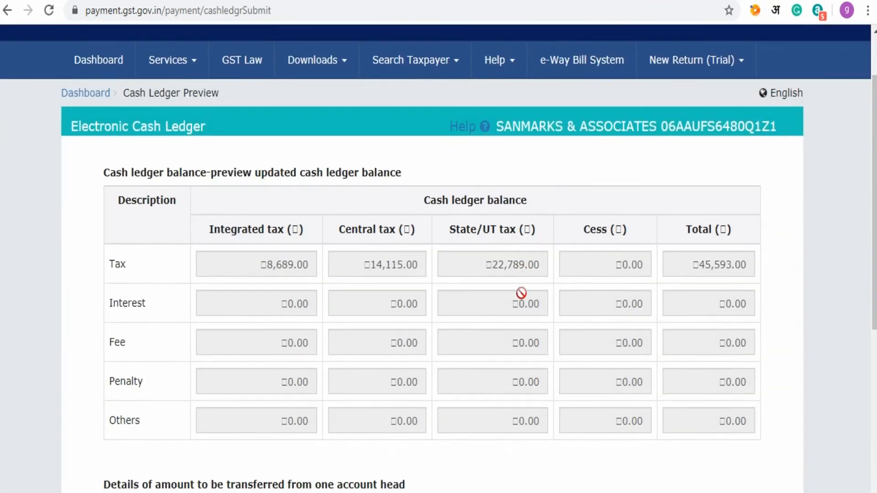
scroll(348, 327, down, 2)
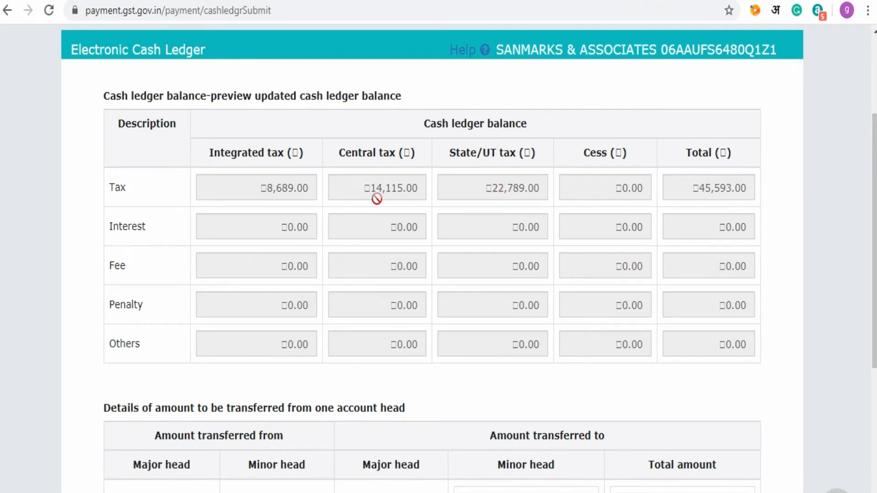
scroll(380, 206, down, 7)
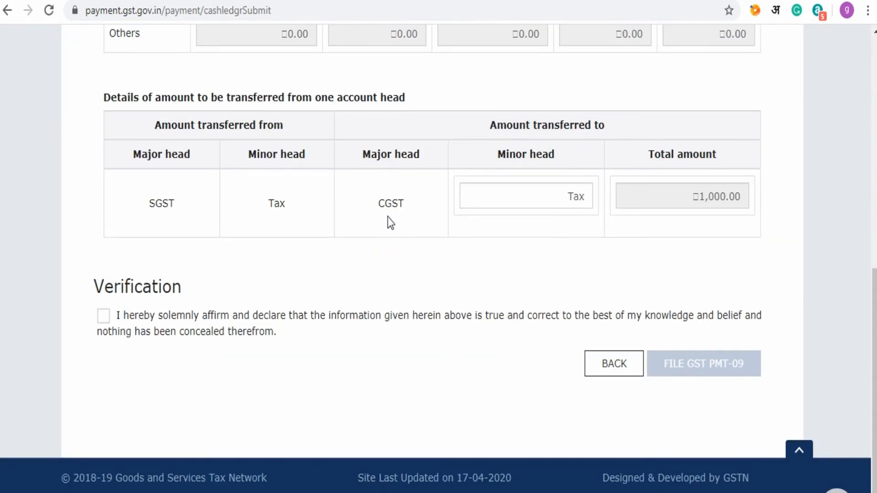
- Affirm the declaration, choose the Authorised Signatory, and file GST PMT-09, confirming YES
click(103, 315)
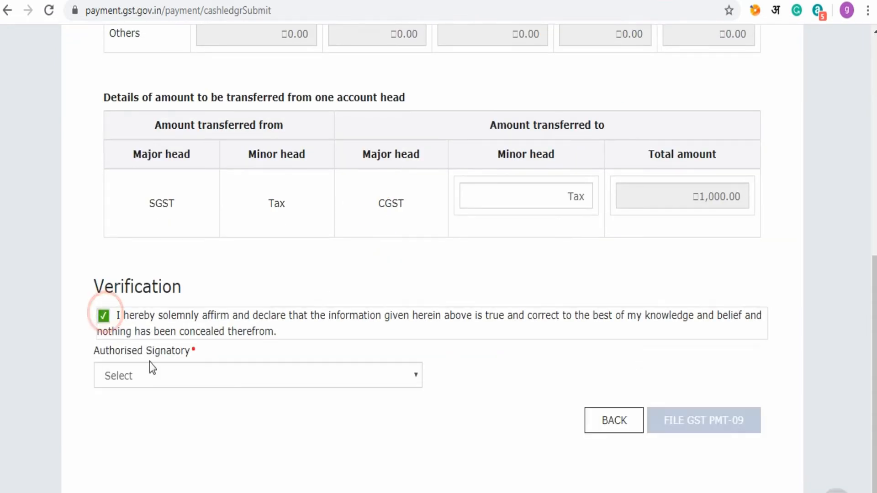
click(305, 379)
click(224, 409)
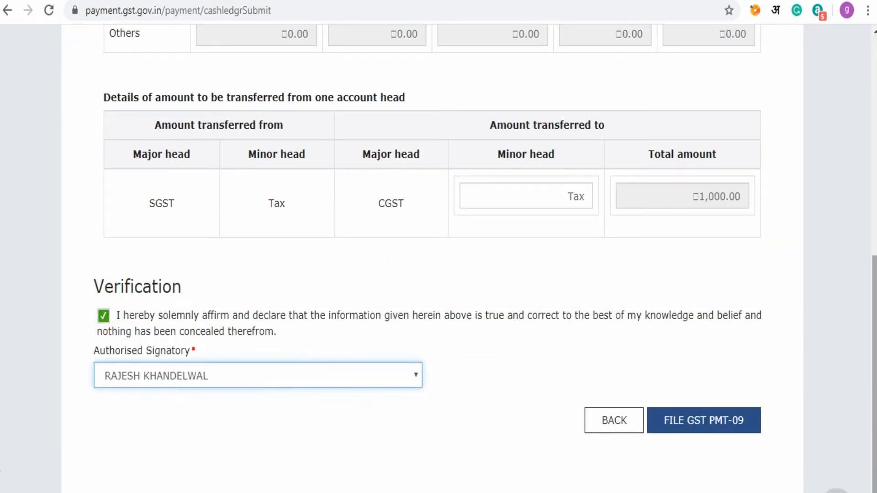
click(719, 425)
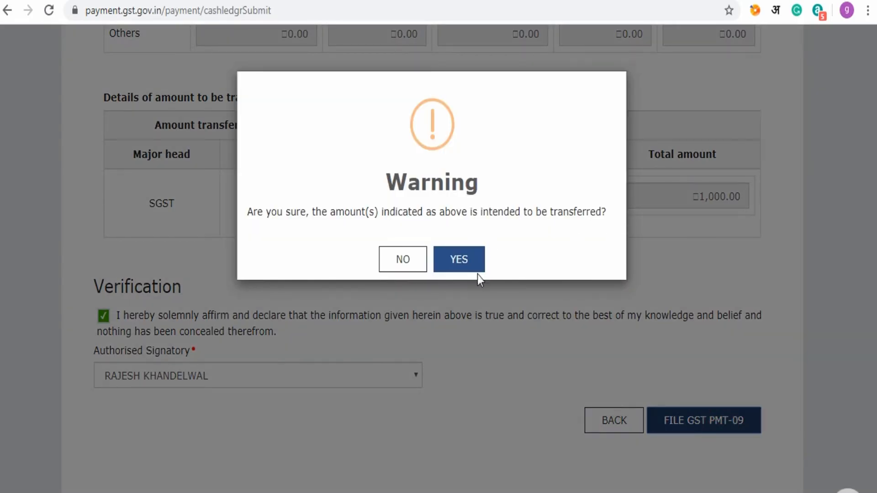
click(461, 266)
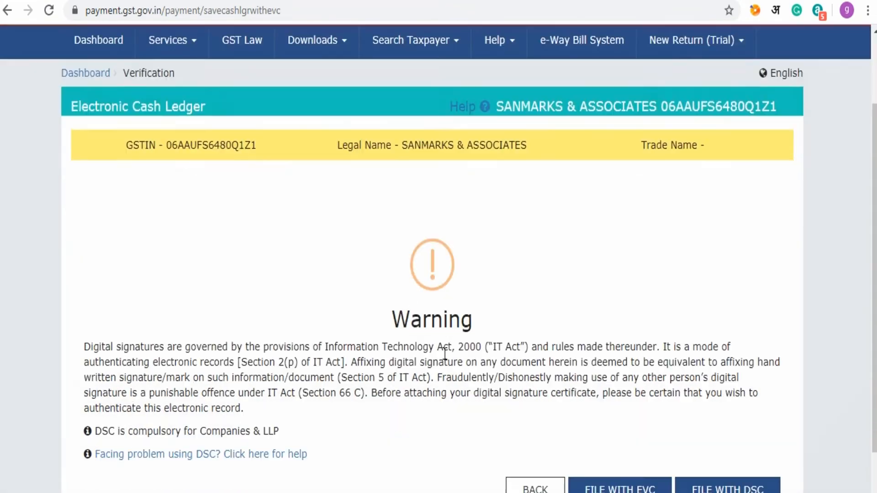
scroll(445, 354, down, 3)
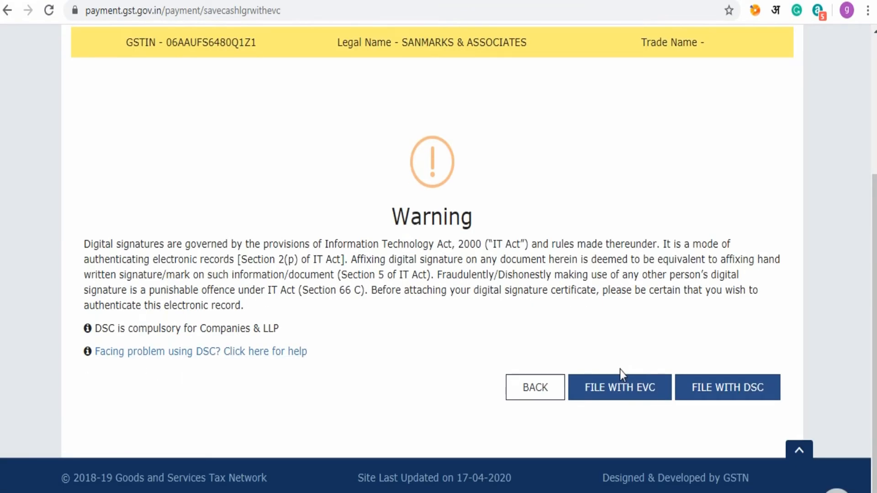
- File the PMT-09 with EVC, entering and verifying the one-time password
click(621, 398)
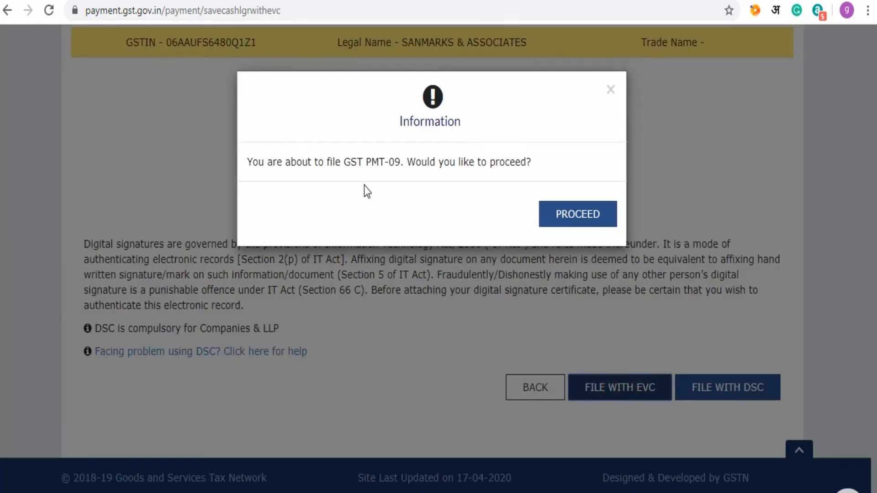
click(581, 220)
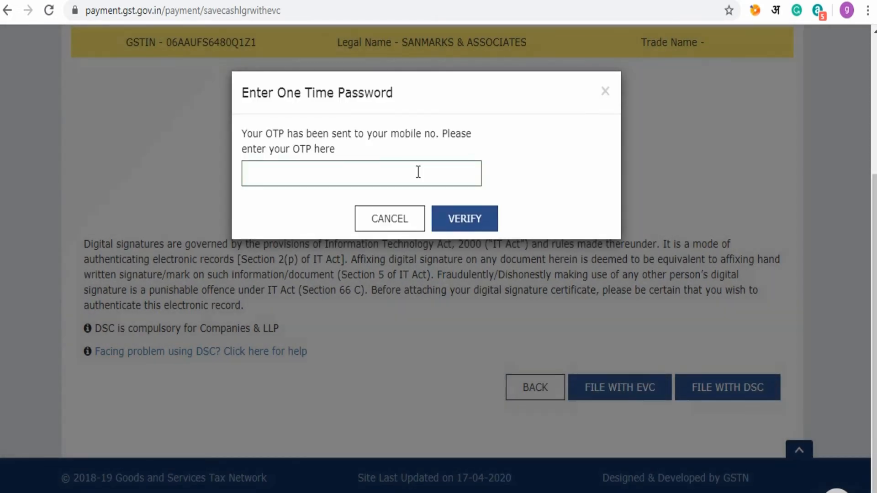
click(418, 172)
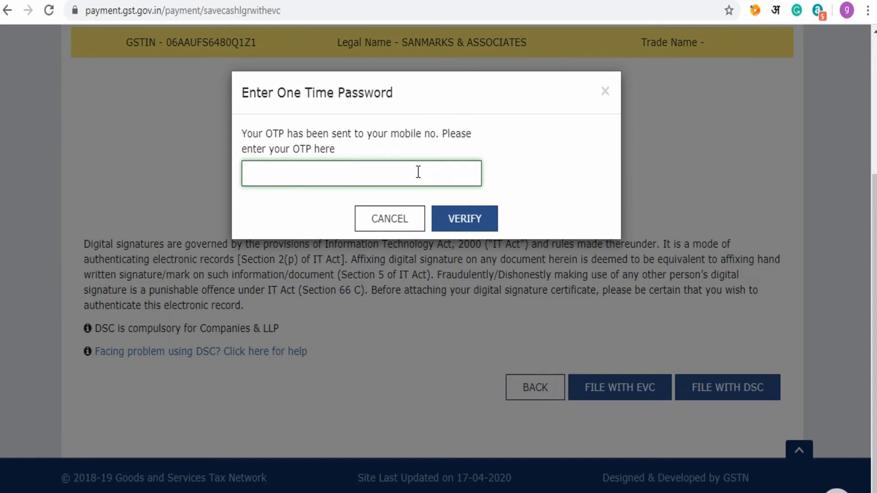
text(123456)
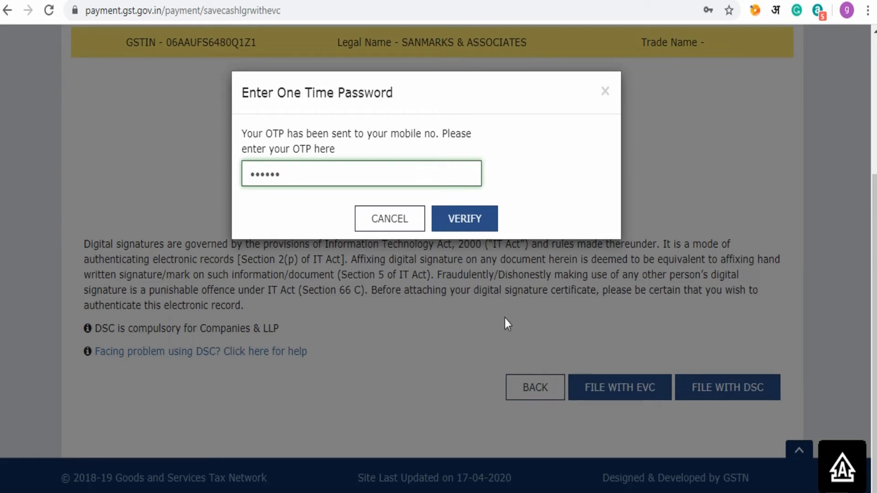
click(471, 227)
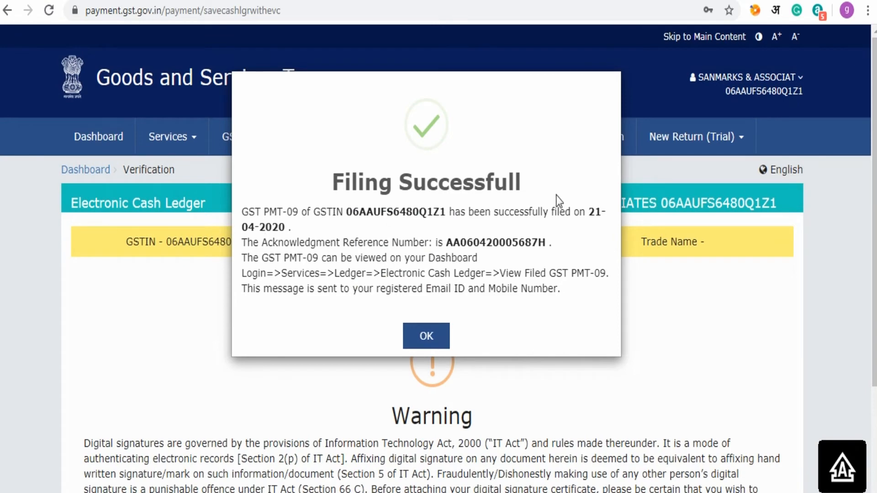
- Load the Electronic Cash Ledger for 20/04/2020 to 21/04/2020
click(427, 337)
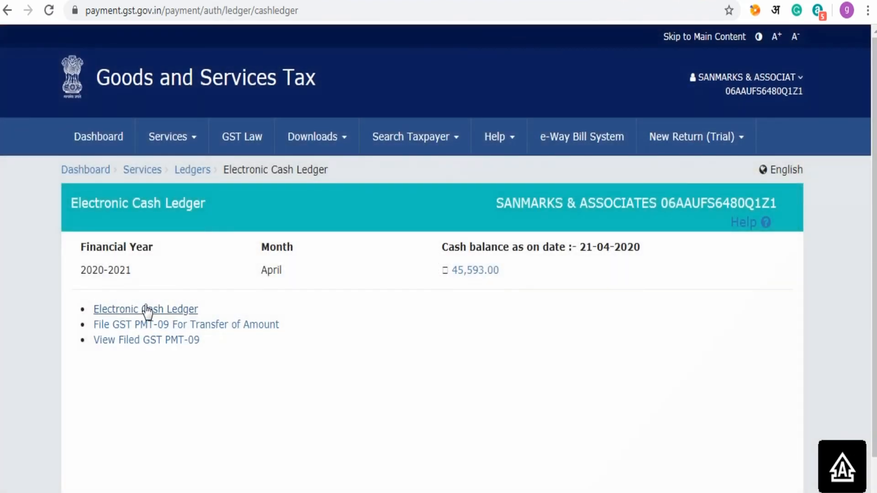
click(147, 311)
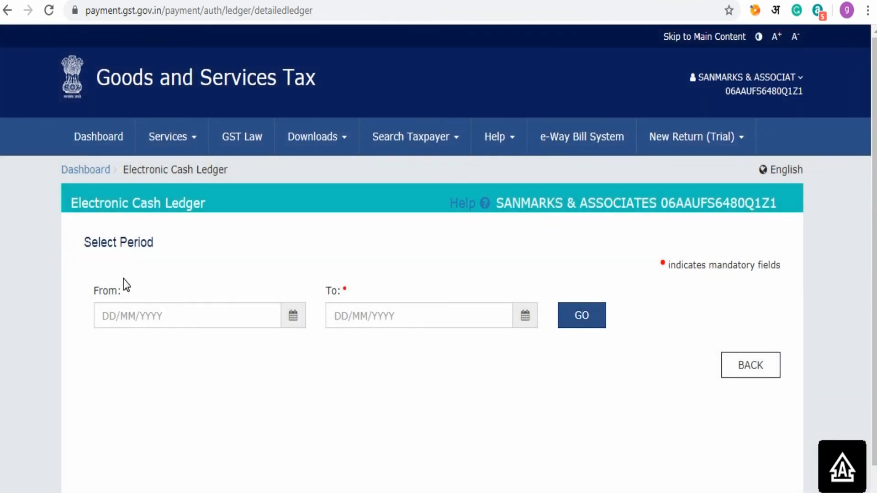
click(294, 317)
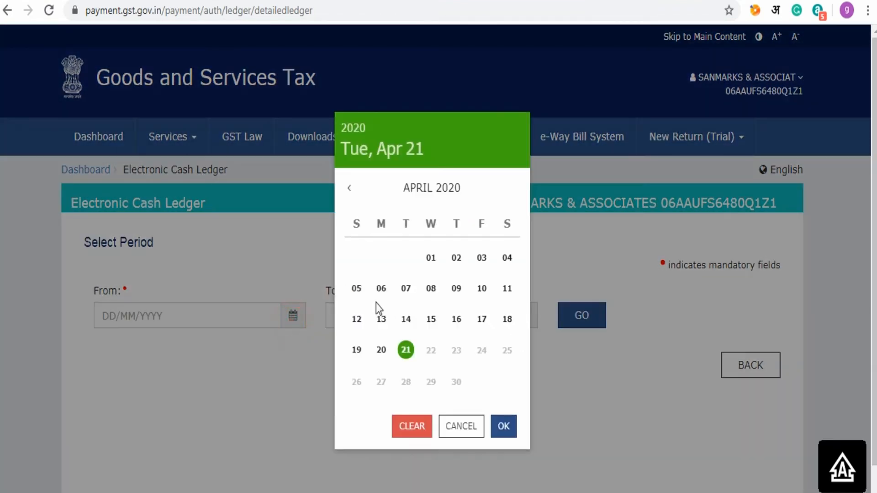
click(382, 350)
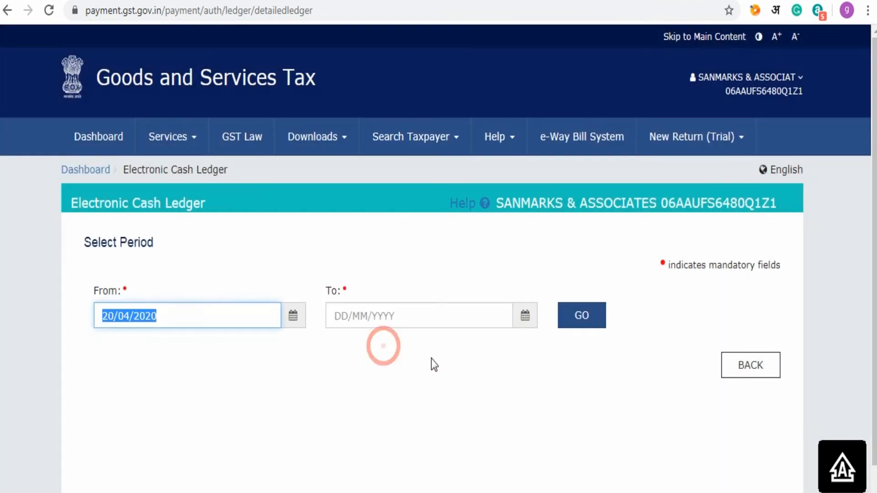
click(524, 314)
click(406, 349)
click(571, 322)
- Scroll the ledger table right to see the 1,000.00 State Tax debit and Central Tax credit
scroll(508, 390, down, 5)
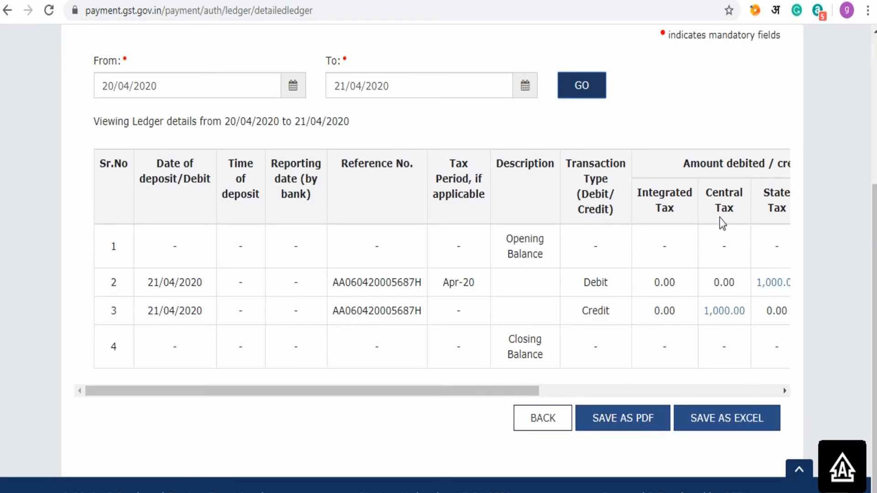
click(785, 390)
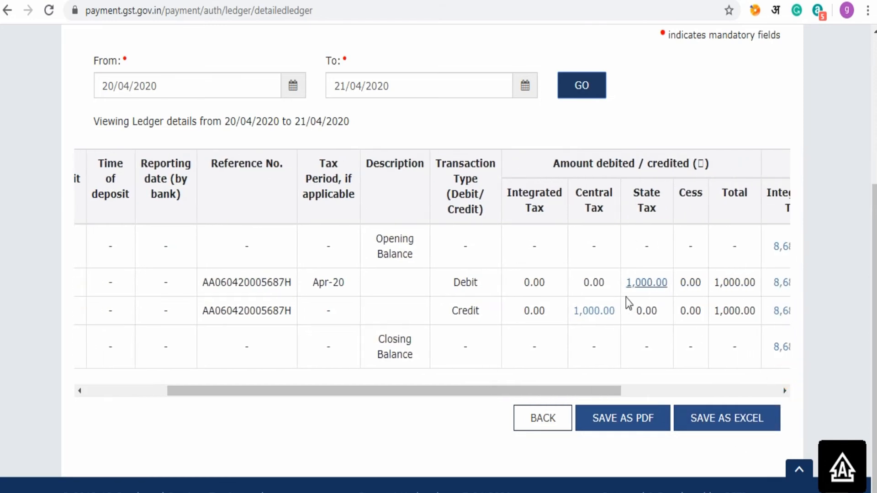
click(785, 391)
click(784, 391)
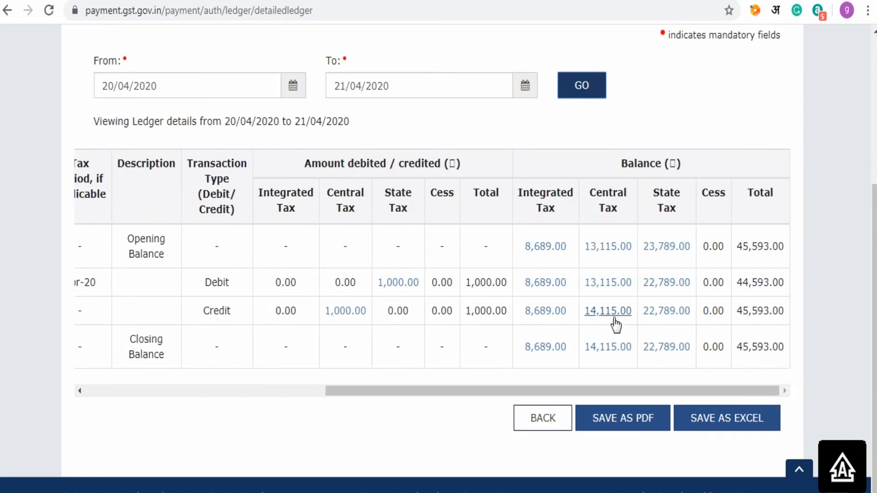